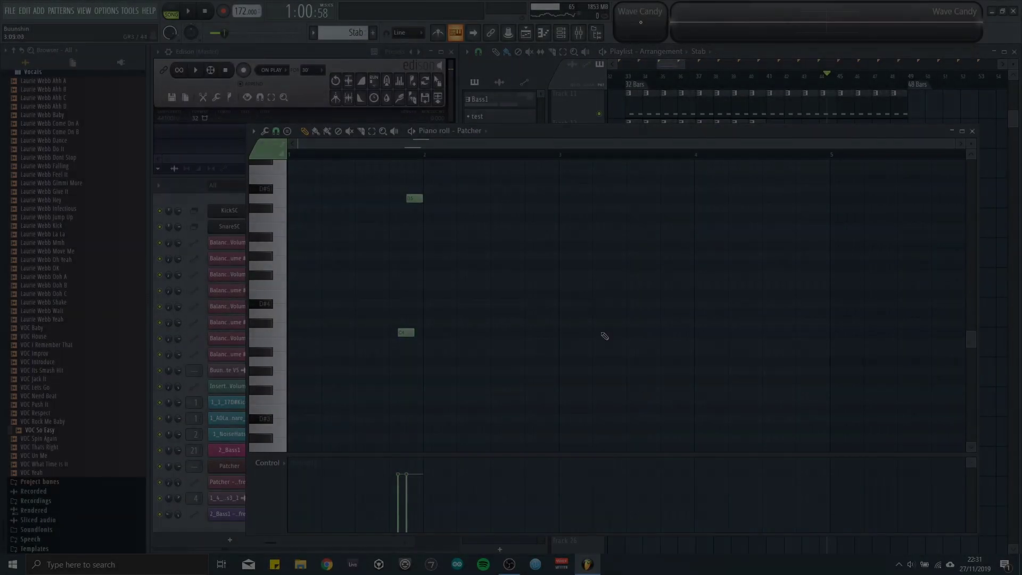
- Select both Patcher notes, open the Stab #2 clip's notes, and shorten reverb pre-delay to about 69 ms
left_click_drag(575, 387, 376, 163)
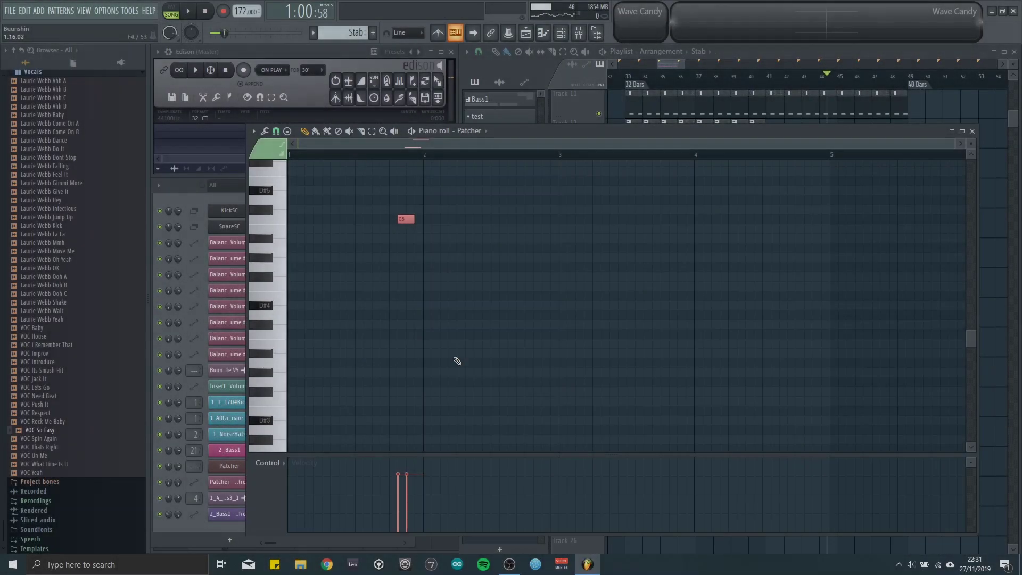
left_click(817, 61)
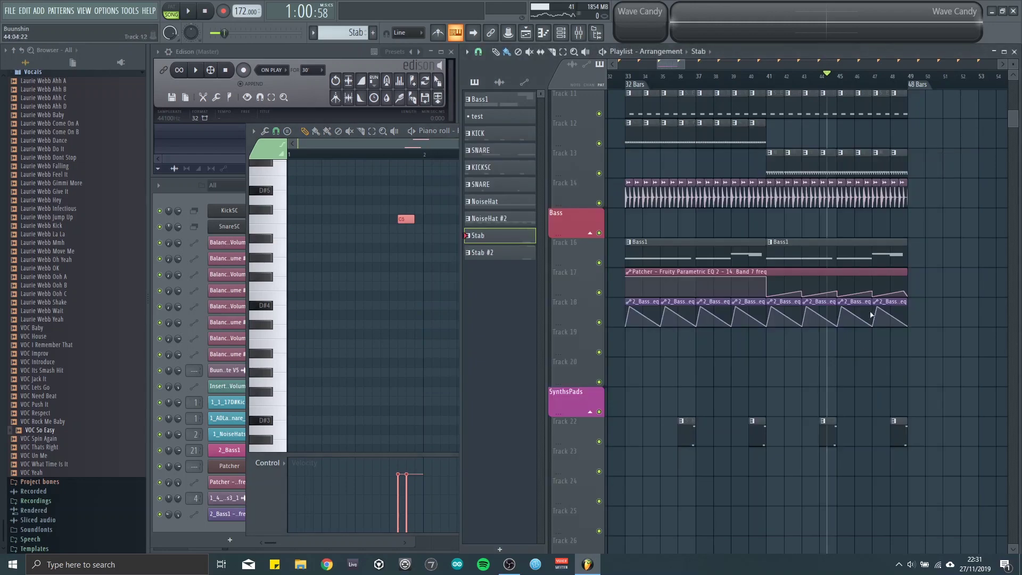
double_click(827, 437)
scroll(482, 402, "up", 3)
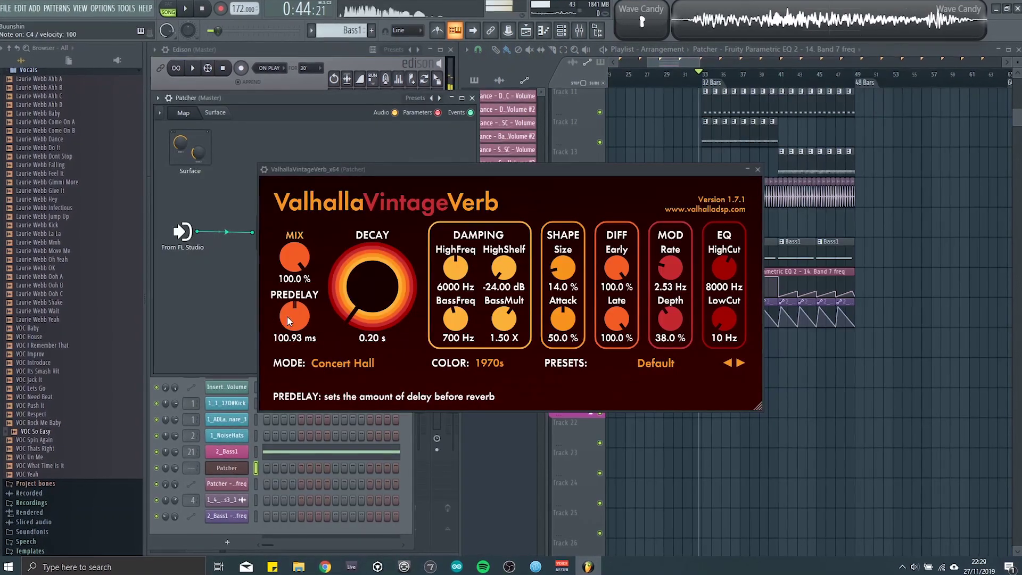
left_click_drag(287, 316, 272, 322)
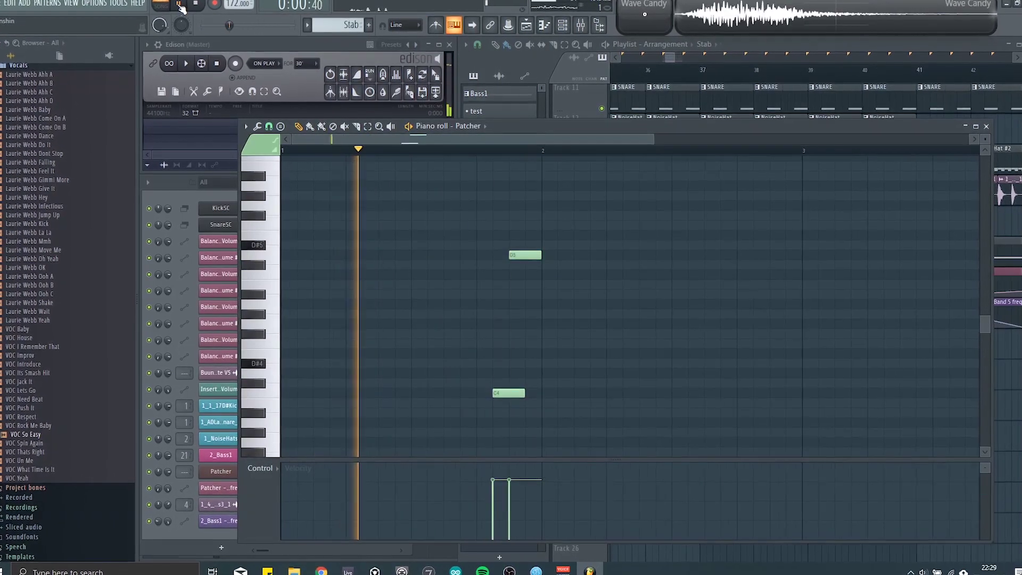
left_click_drag(815, 66, 817, 96)
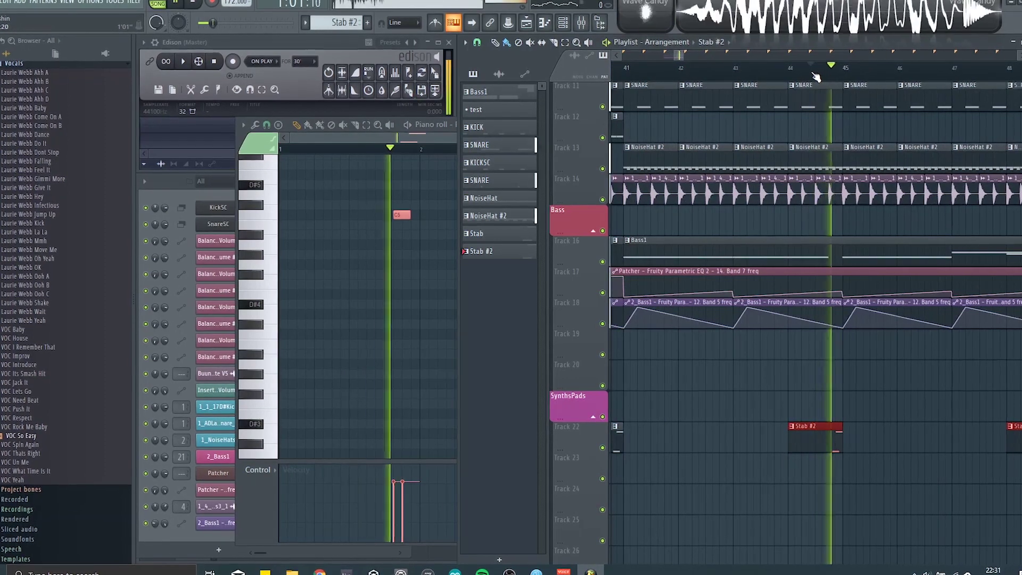
scroll(852, 378, "down", 3)
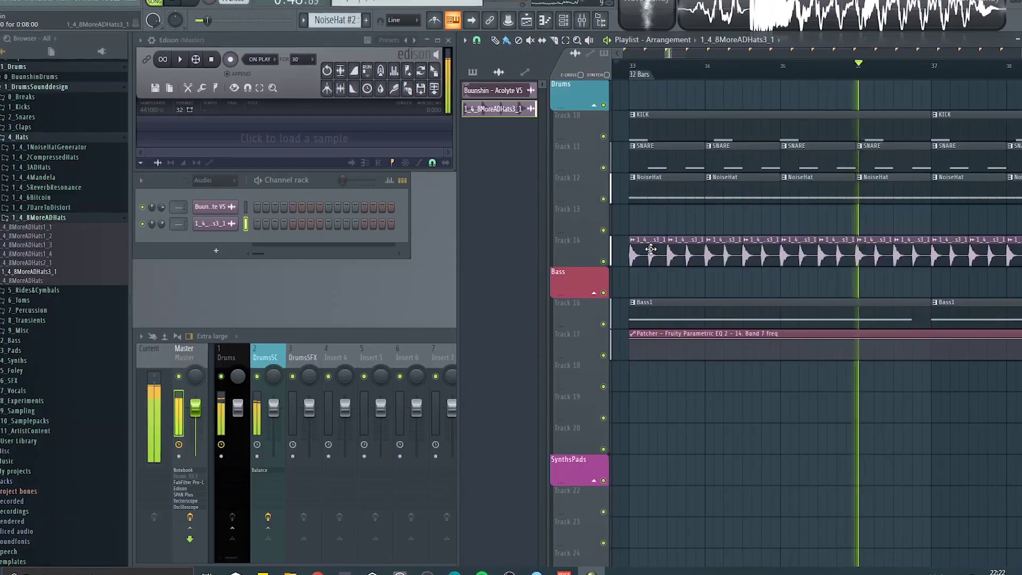
scroll(631, 91, "down", 2)
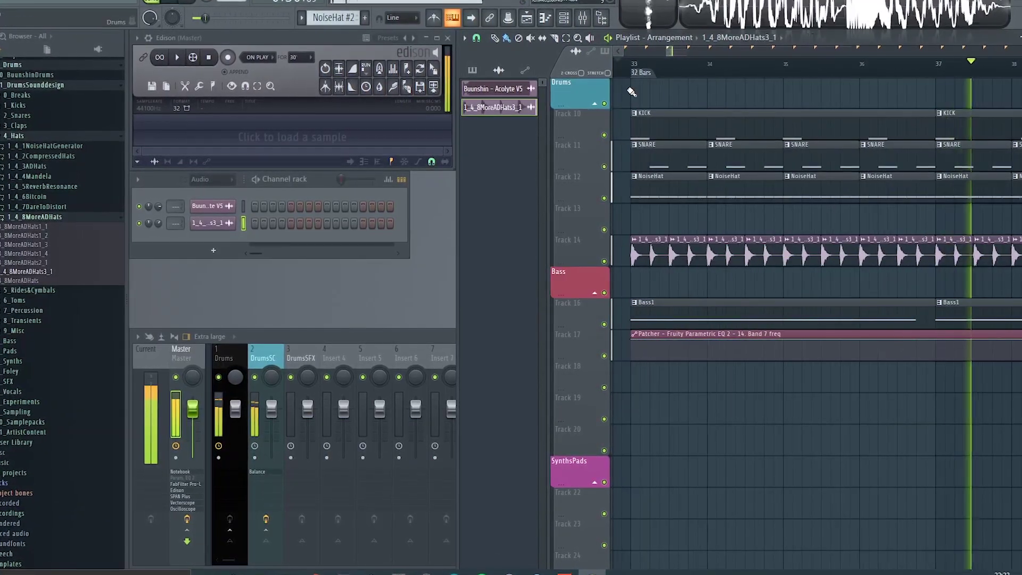
- Solo the Track 14 hats and set the 1_4_8MoreADHats3_1 channel's TRACK knob to insert 4
right_click(606, 261)
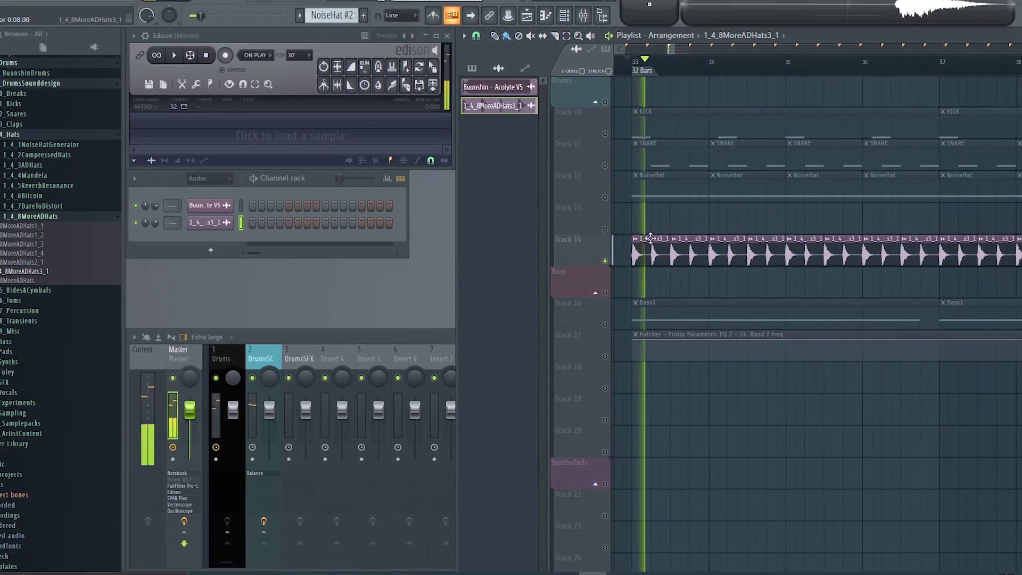
left_click(651, 238)
key("F9")
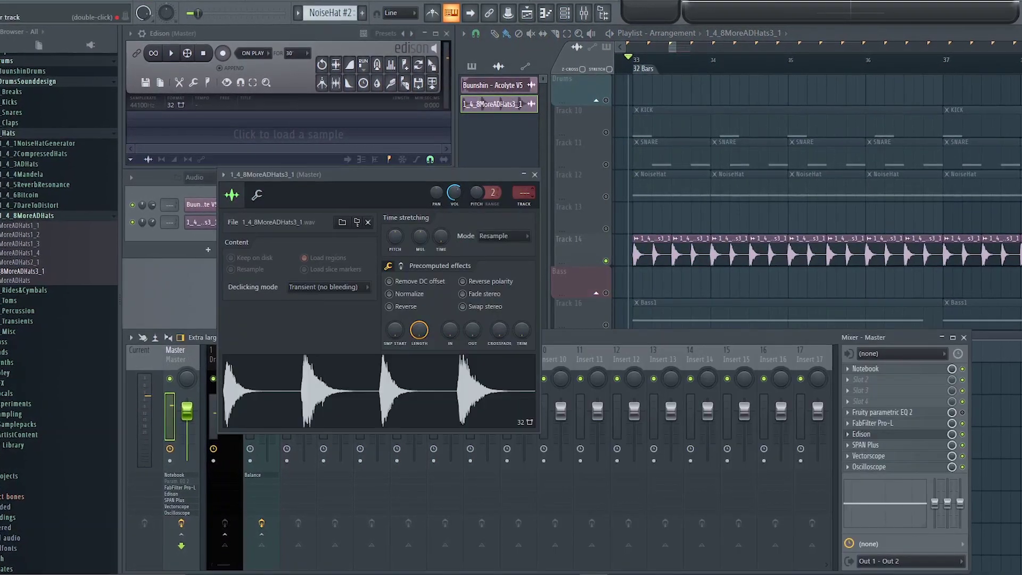
left_click_drag(527, 192, 507, 214)
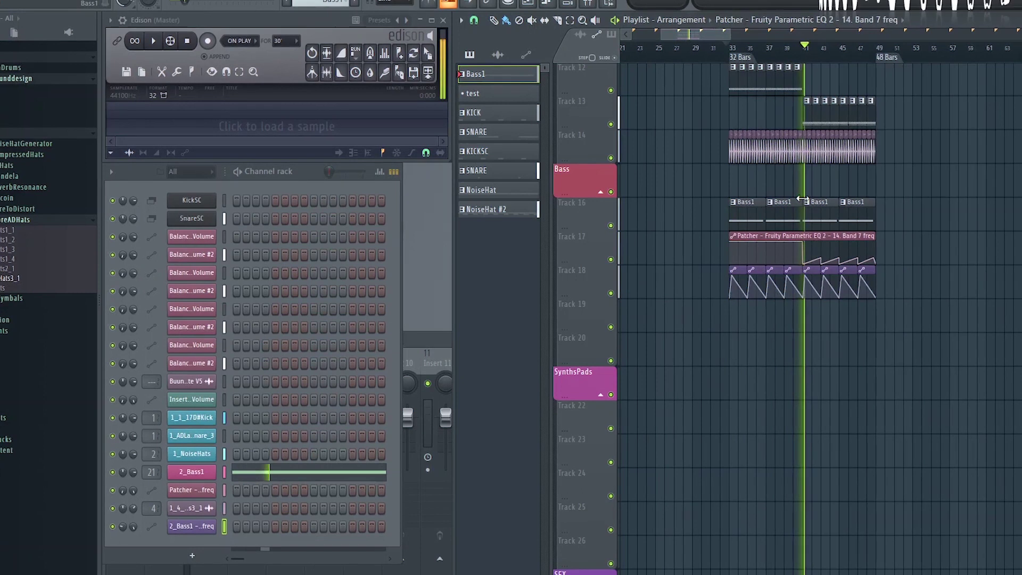
scroll(863, 200, "up", 1, "ctrl")
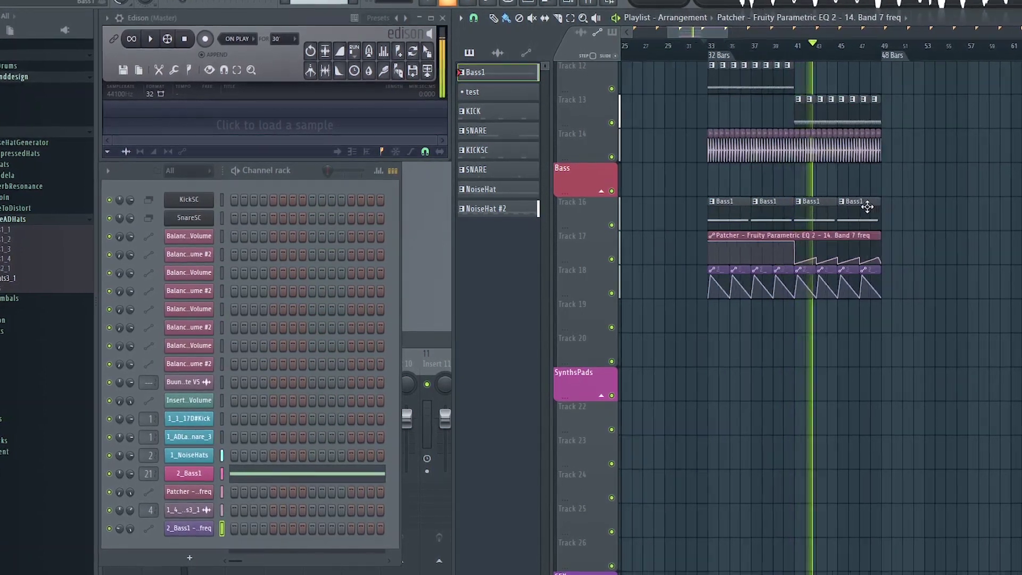
scroll(867, 201, "up", 2, "ctrl")
scroll(821, 191, "down", 2, "ctrl")
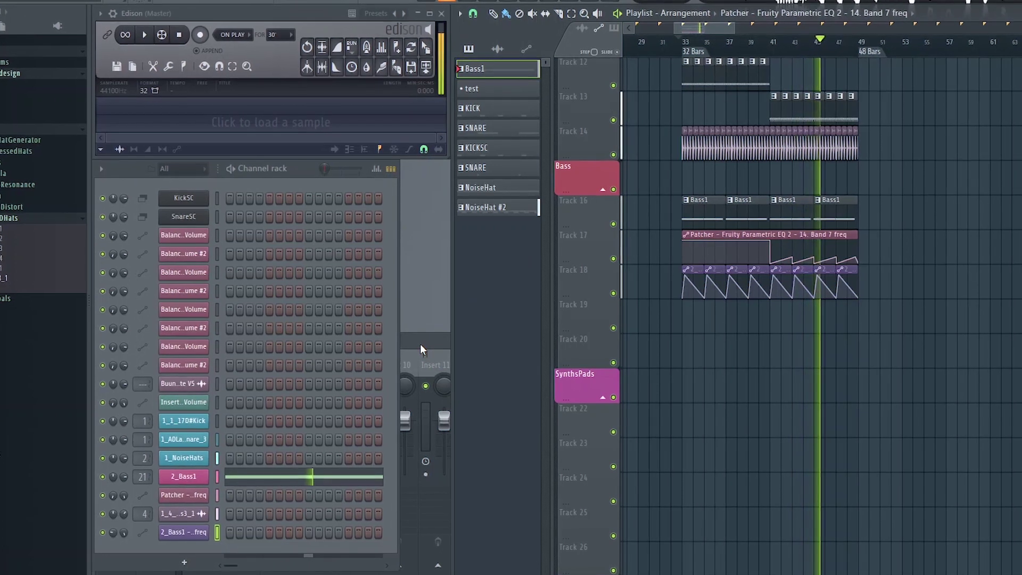
- Stop the playing song with Space
key("space")
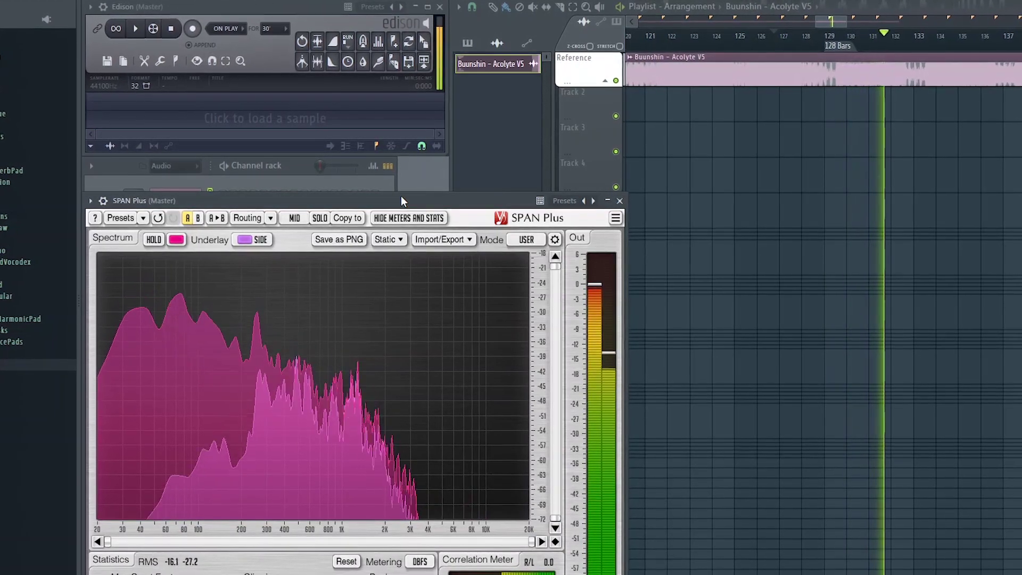
scroll(779, 156, "down", 2)
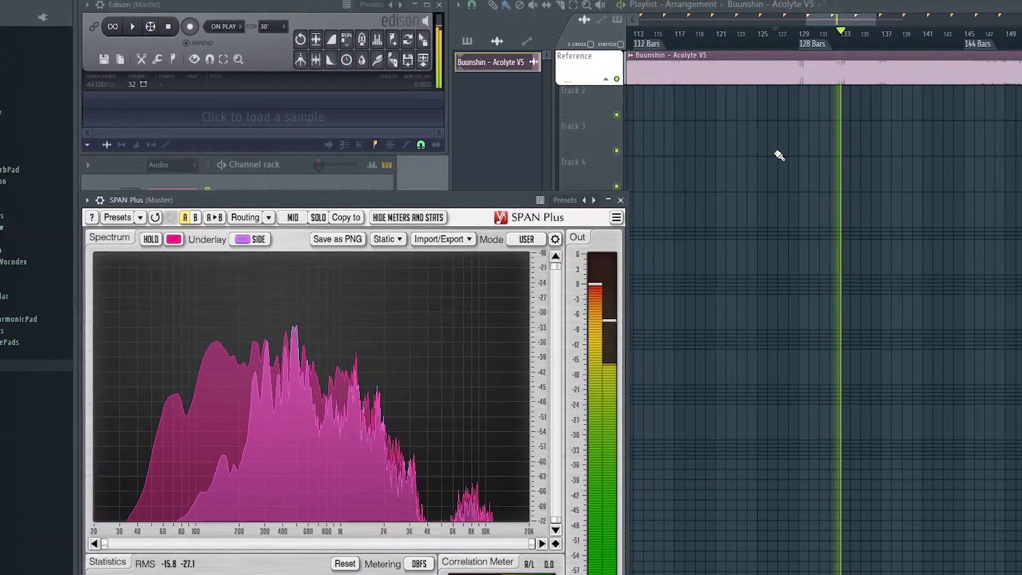